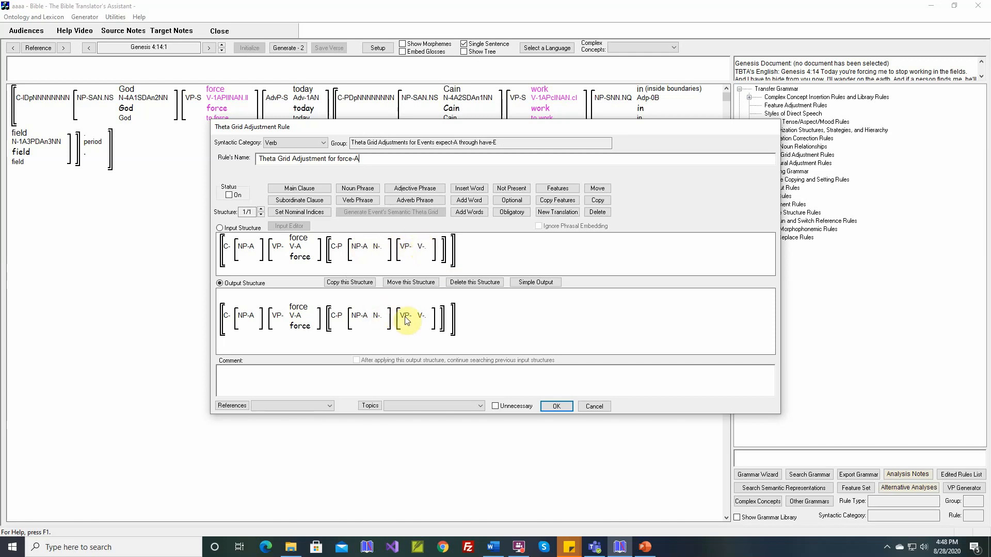
Start a simple output for the force-A rule, leave the event's argument settings blank and continue to the complement clause settings
{"action": "left_click", "coordinate": [537, 283]}
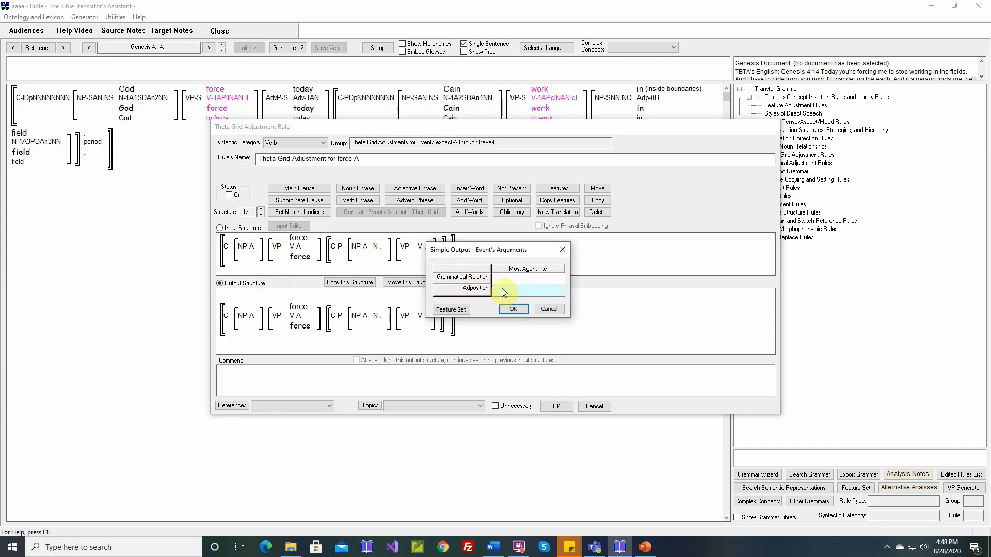
{"action": "left_click", "coordinate": [510, 308]}
{"action": "left_click_drag", "start_coordinate": [497, 254], "coordinate": [646, 228]}
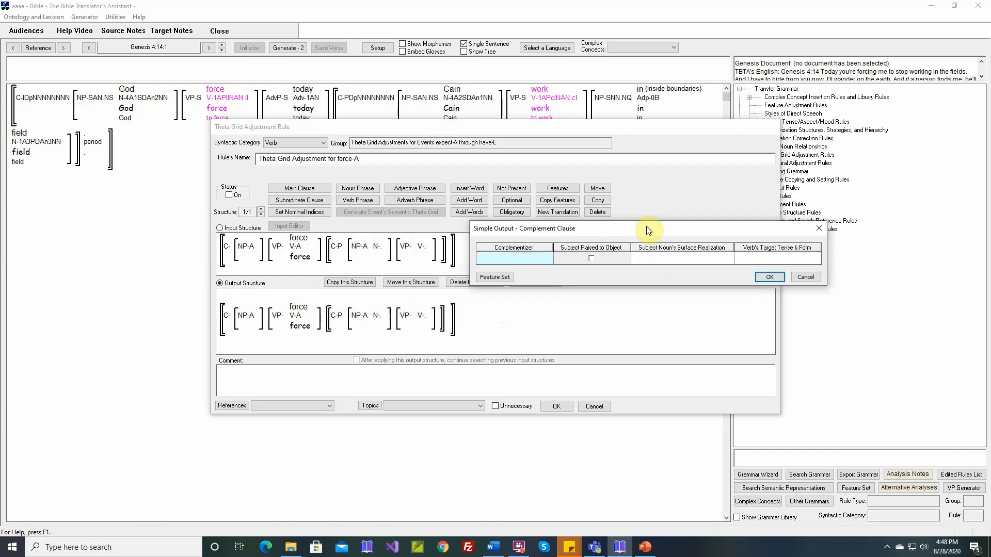
{"action": "double_click", "coordinate": [519, 259]}
{"action": "type", "text": "that"}
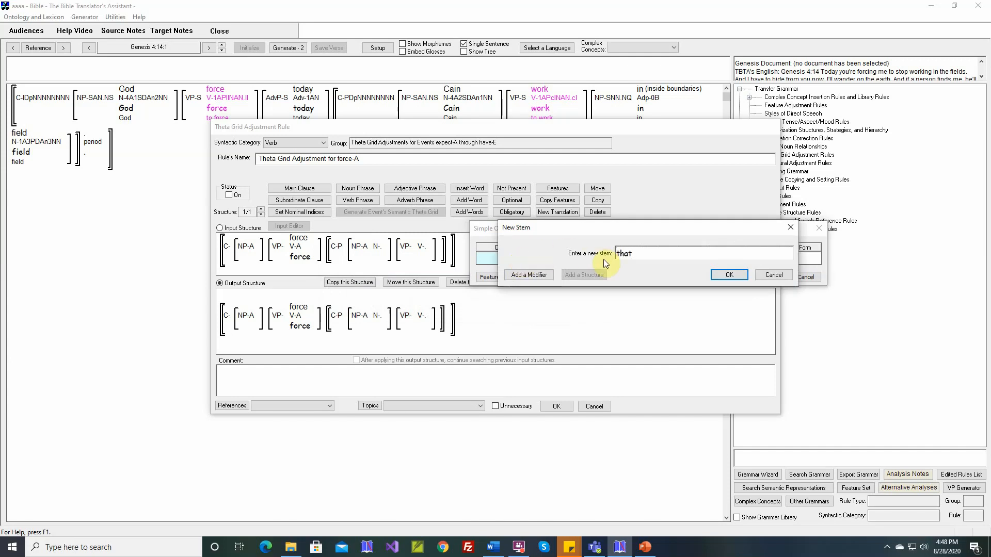
{"action": "left_click", "coordinate": [767, 277]}
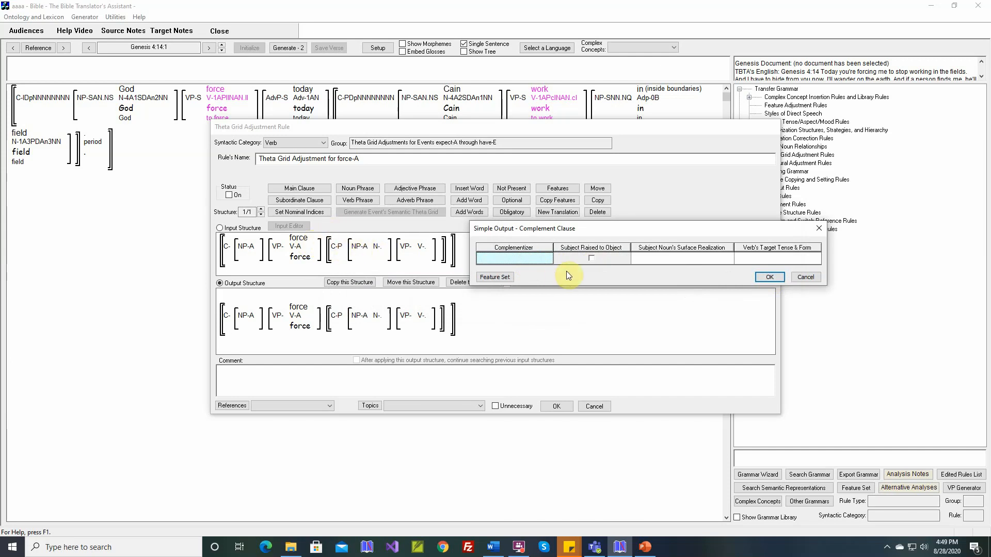
Mark the complement clause's subject as raised to object and check the available target tense and form values
{"action": "left_click", "coordinate": [591, 259]}
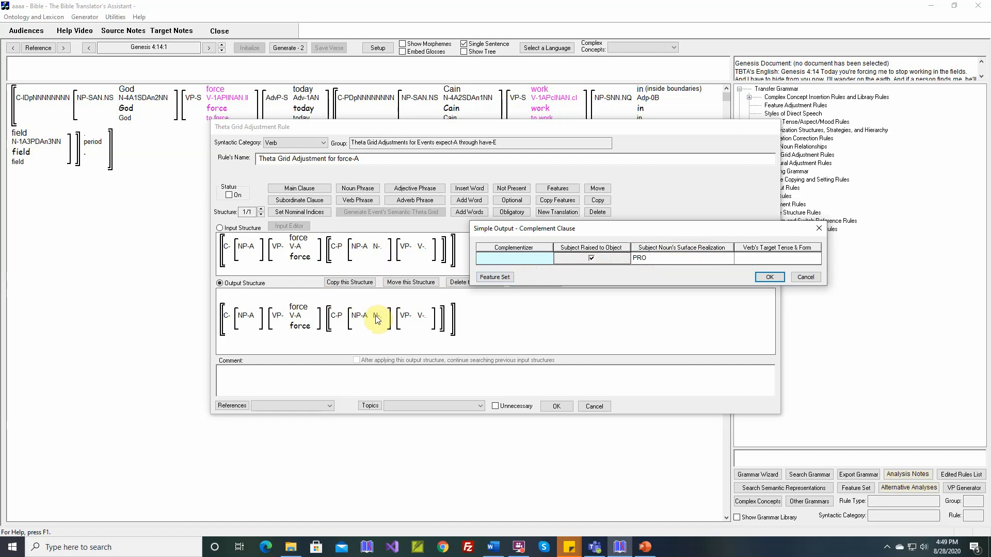
{"action": "left_click", "coordinate": [776, 256]}
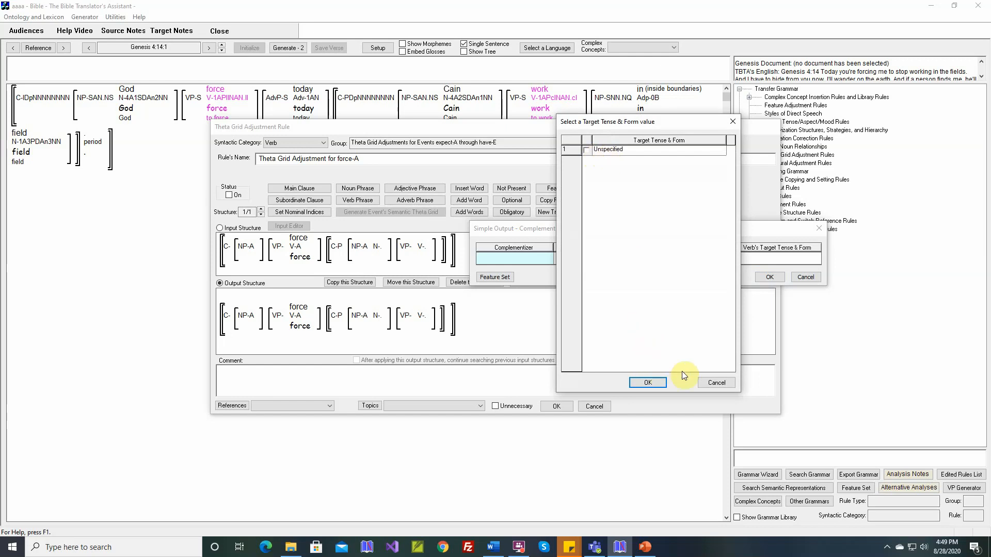
{"action": "left_click", "coordinate": [715, 383]}
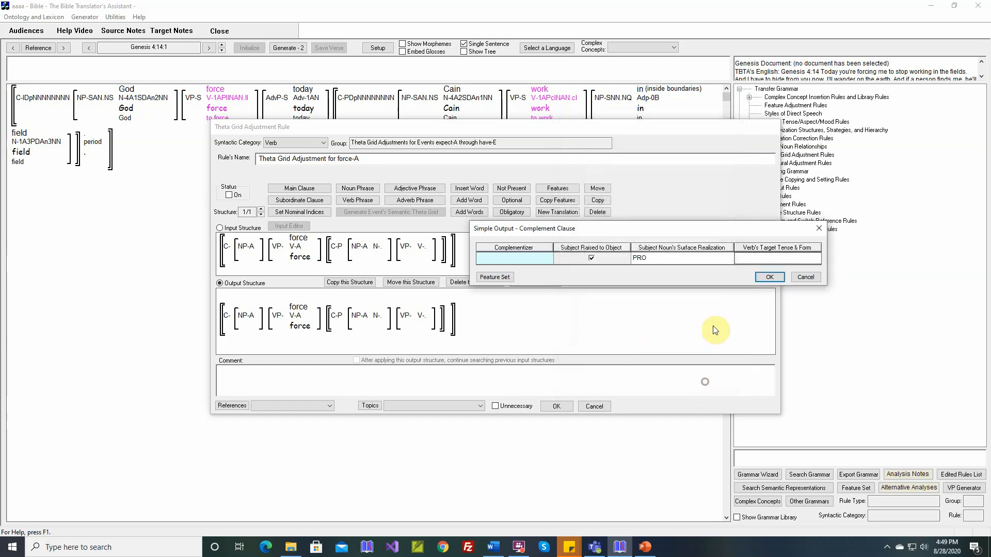
Add the values Stem, 'to' Infinitive and Bare Stem Infinitive to the verbs' Target Tense & Form feature in the feature set
{"action": "left_click", "coordinate": [503, 277]}
{"action": "left_click", "coordinate": [543, 144]}
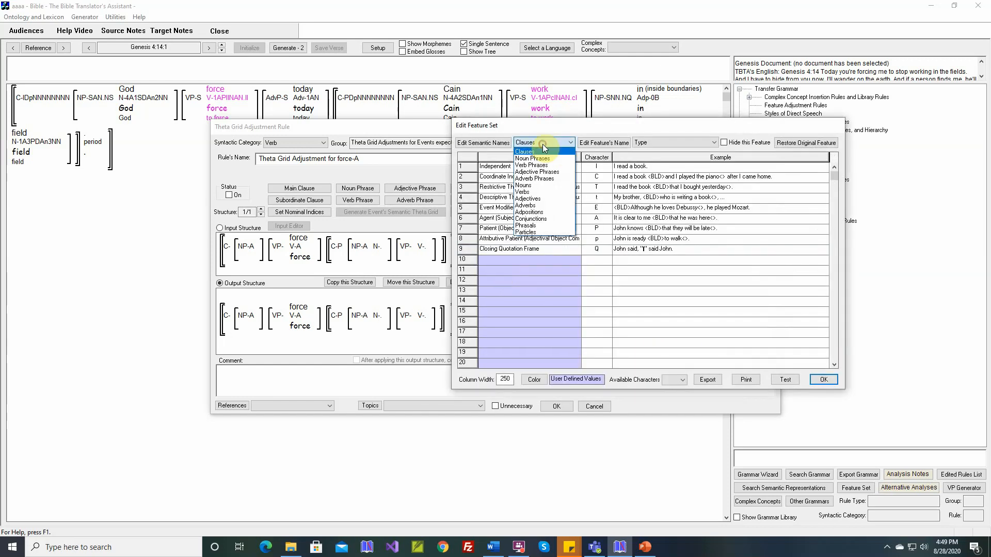
{"action": "left_click", "coordinate": [534, 192]}
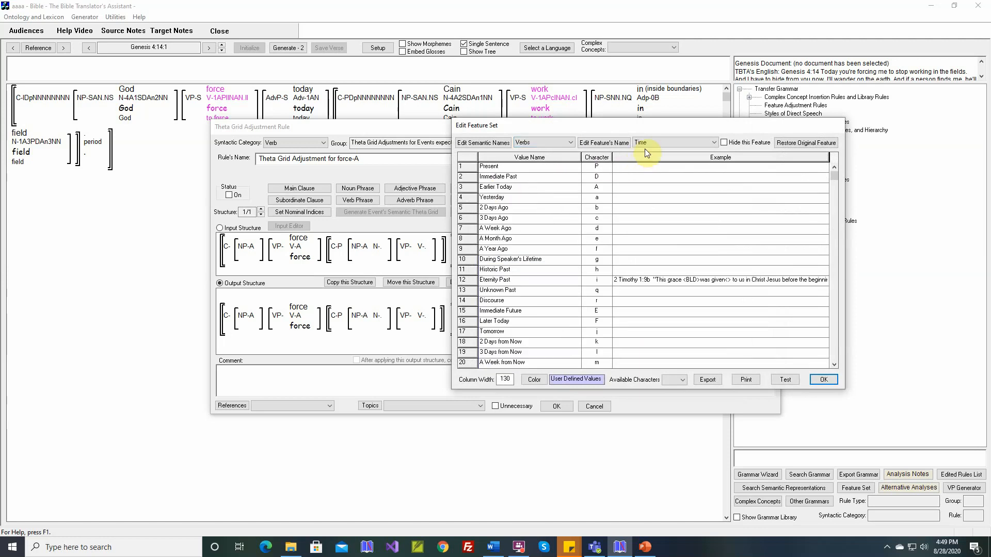
{"action": "left_click", "coordinate": [646, 144]}
{"action": "left_click", "coordinate": [657, 191]}
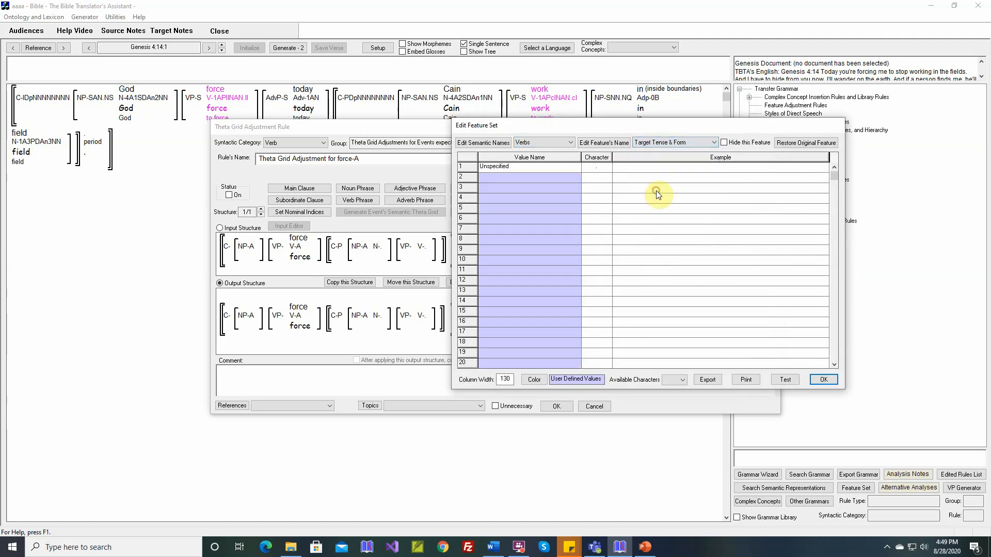
{"action": "left_click", "coordinate": [535, 180]}
{"action": "type", "text": "Stem"}
{"action": "key", "text": "Return"}
{"action": "key", "text": "Down"}
{"action": "type", "text": "'to' Infinitive"}
{"action": "key", "text": "Return"}
{"action": "key", "text": "Down"}
{"action": "type", "text": "Bare Stem Infinitive"}
{"action": "key", "text": "Return"}
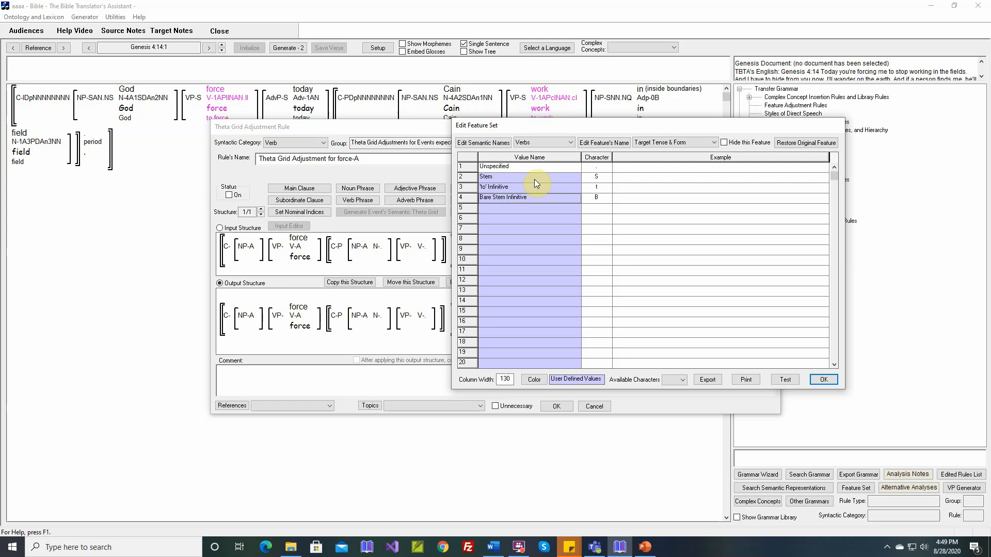
{"action": "left_click", "coordinate": [516, 197]}
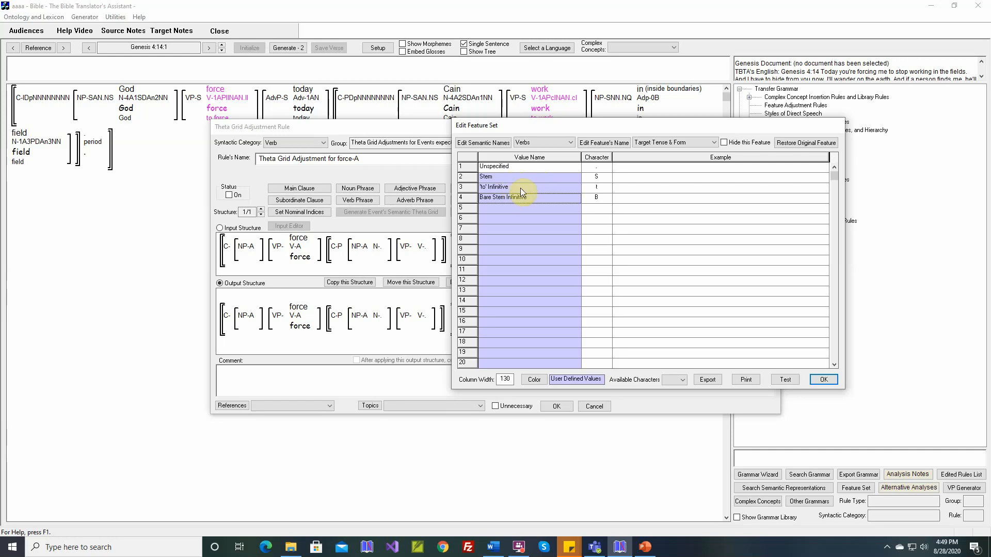
{"action": "left_click", "coordinate": [824, 379]}
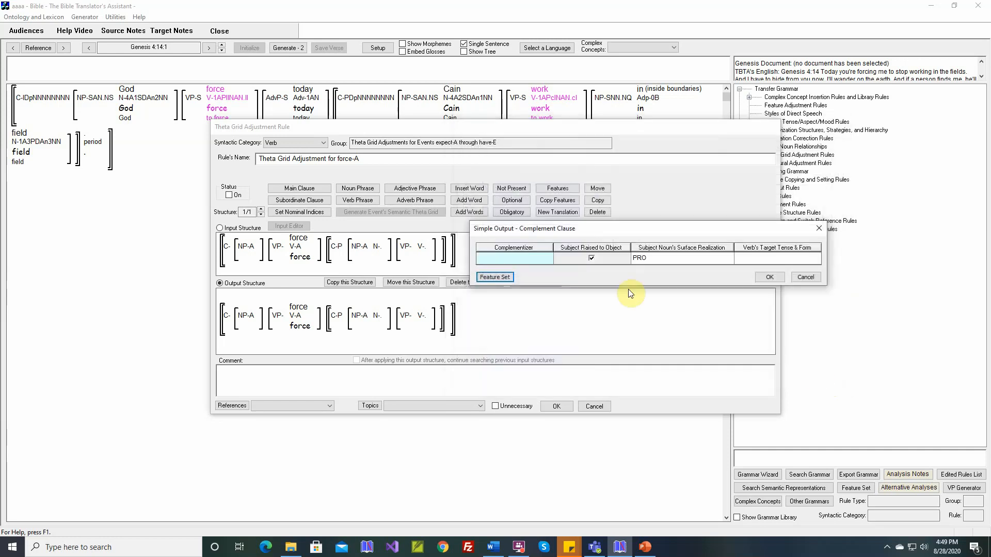
Set the complement verb's target tense and form to 'to' Infinitive, apply the simple output and review the output structure's features
{"action": "left_click", "coordinate": [761, 259]}
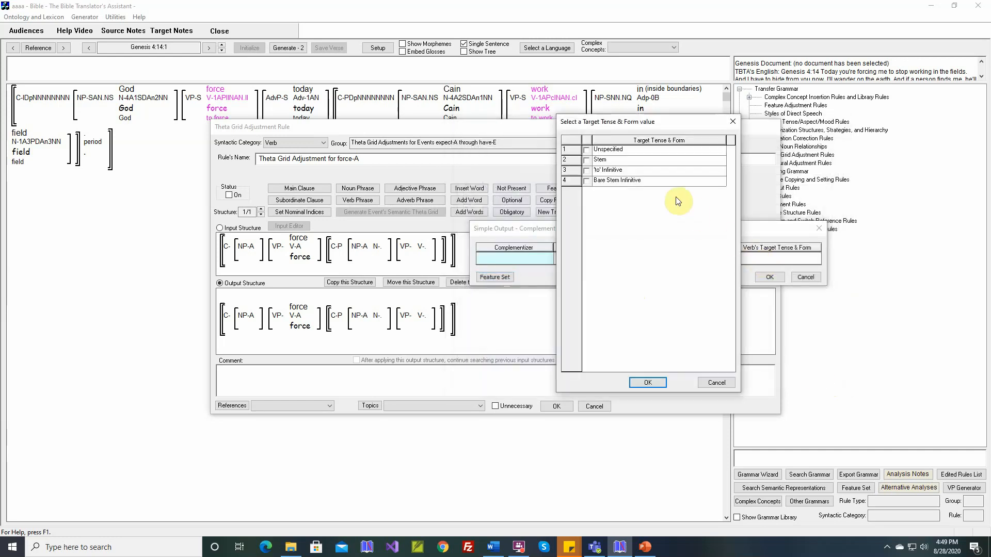
{"action": "left_click", "coordinate": [648, 382]}
{"action": "left_click", "coordinate": [768, 277]}
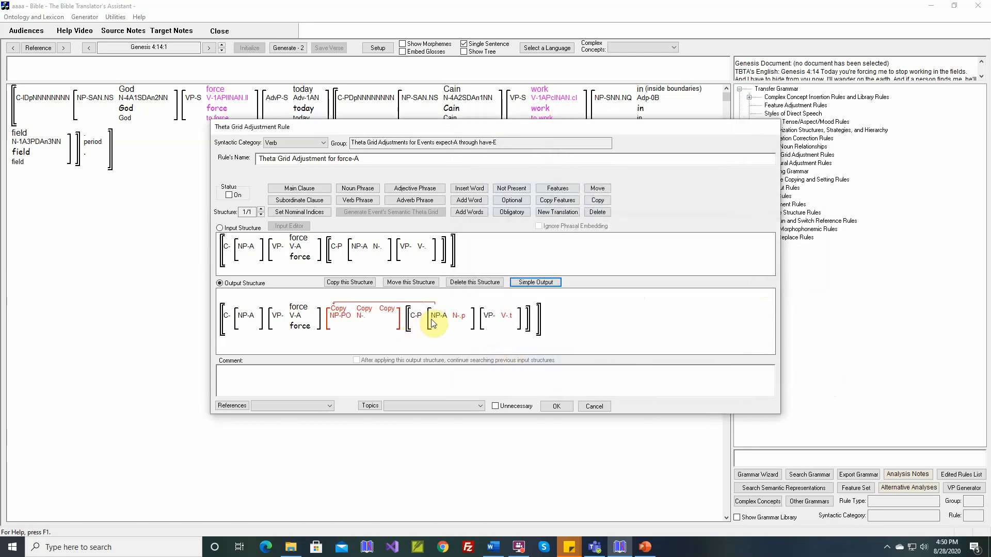
{"action": "mouse_move", "coordinate": [339, 319]}
{"action": "mouse_move", "coordinate": [461, 320]}
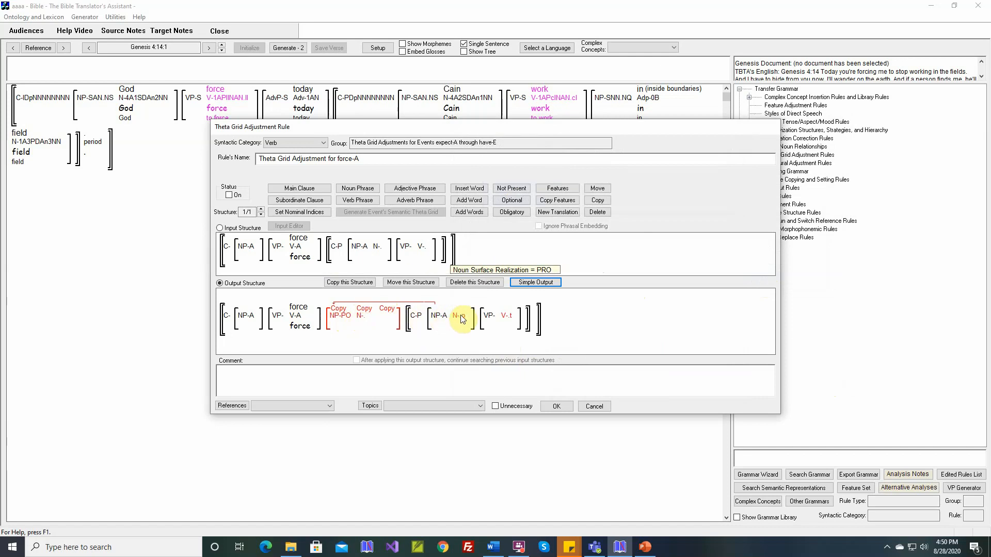
{"action": "mouse_move", "coordinate": [506, 316]}
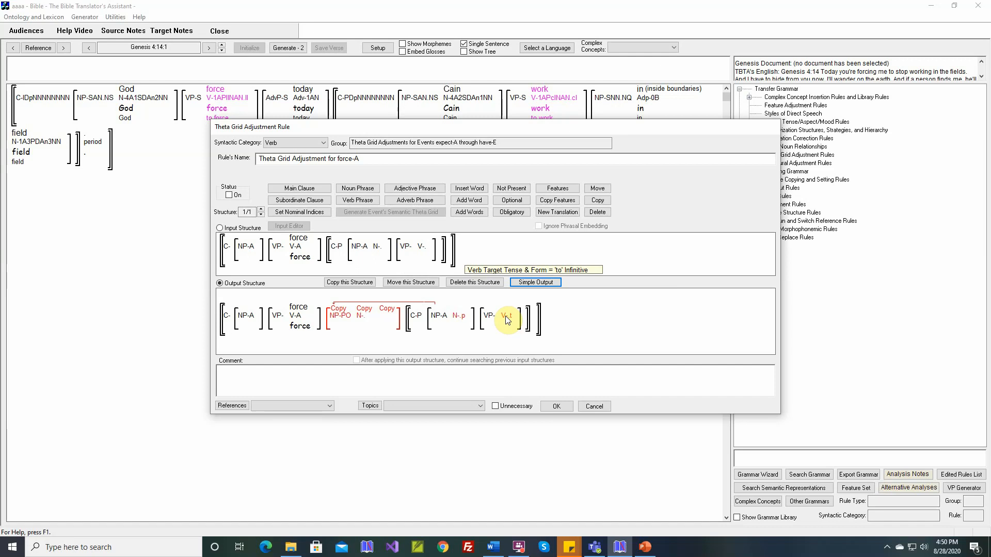
Turn on and save the force-A theta grid adjustment rule, and generate the translation of Genesis 4:14:1
{"action": "left_click", "coordinate": [229, 195]}
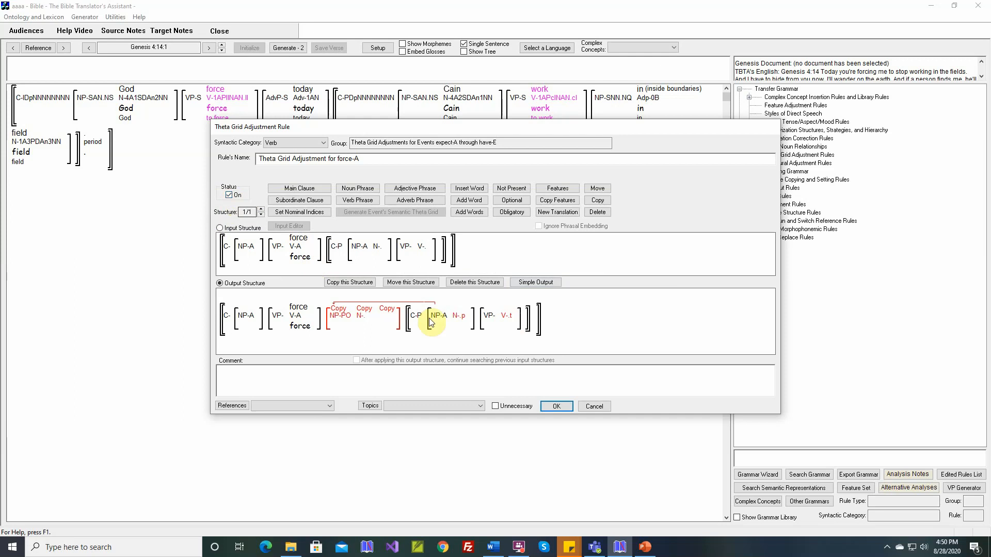
{"action": "left_click", "coordinate": [550, 408]}
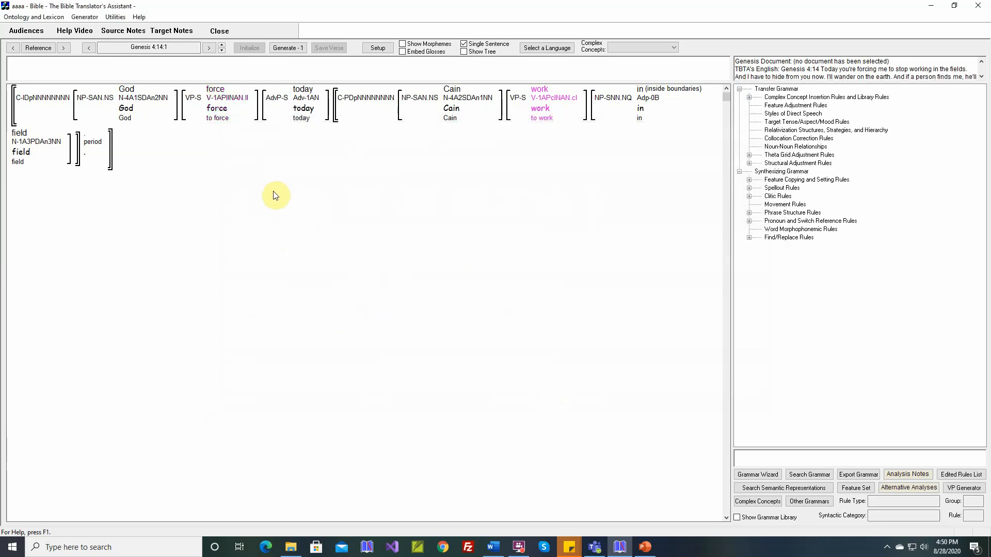
{"action": "left_click", "coordinate": [288, 49]}
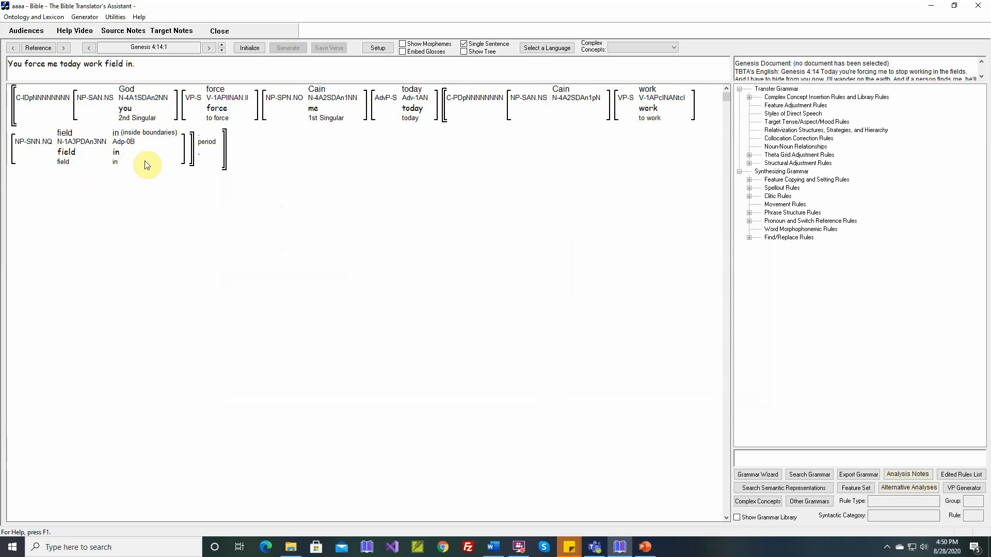
Examine the features and applied rules of the object noun phrase, the complement clause's subject noun and the verb "work"
{"action": "mouse_move", "coordinate": [283, 101]}
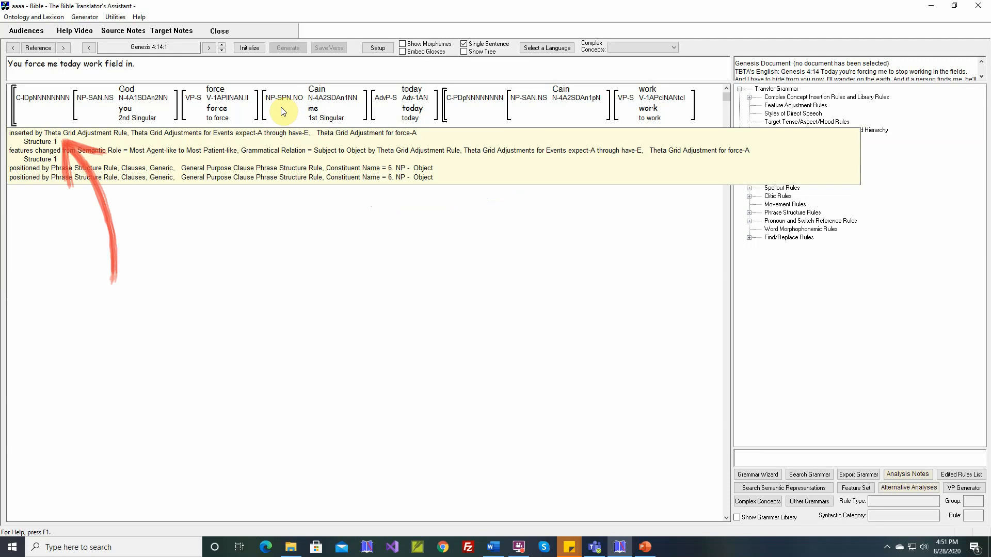
{"action": "mouse_move", "coordinate": [562, 107]}
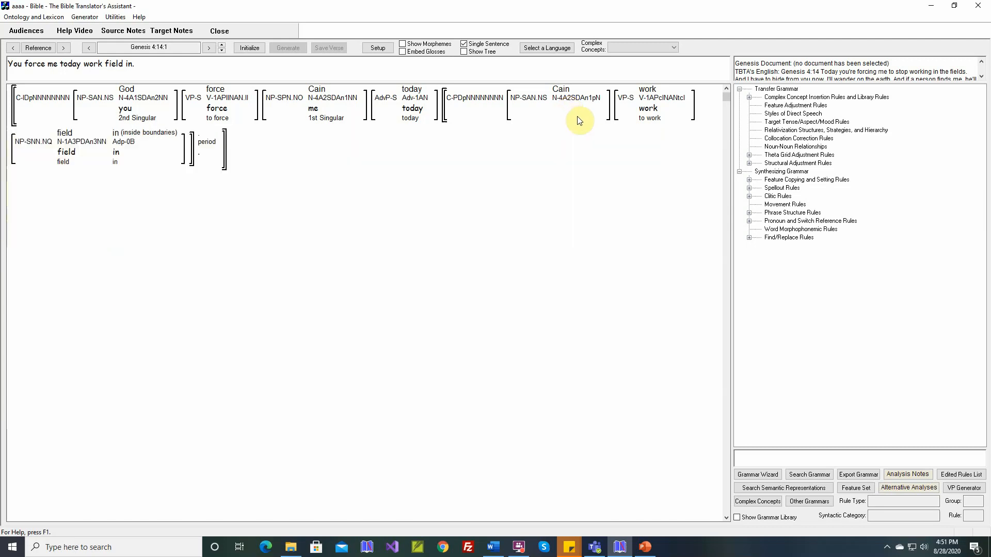
{"action": "mouse_move", "coordinate": [659, 100]}
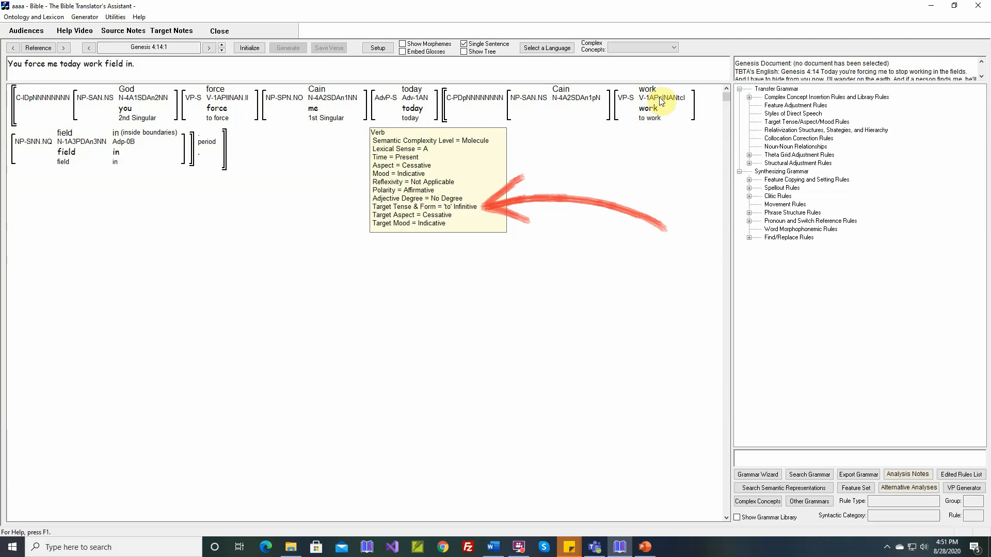
{"action": "mouse_move", "coordinate": [628, 113]}
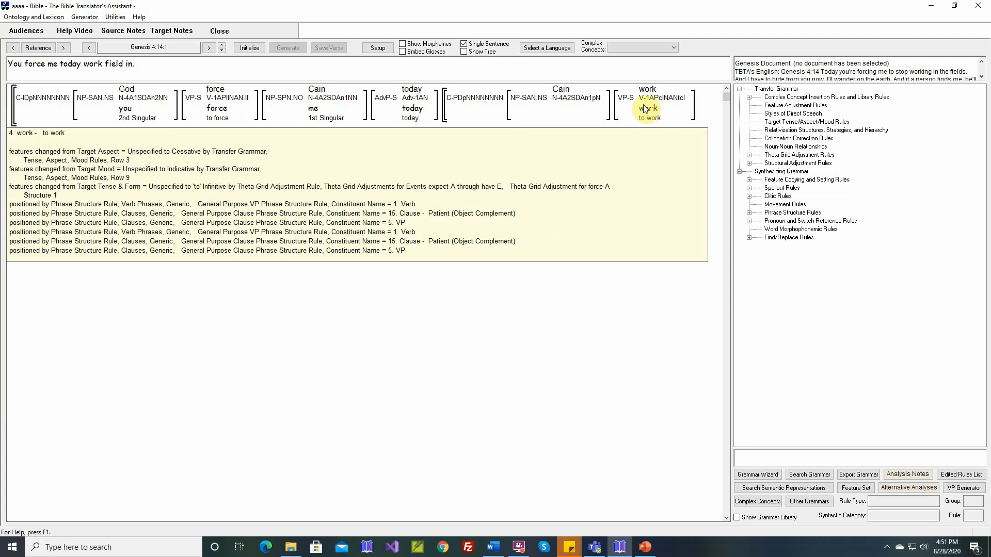
{"action": "left_click", "coordinate": [642, 119]}
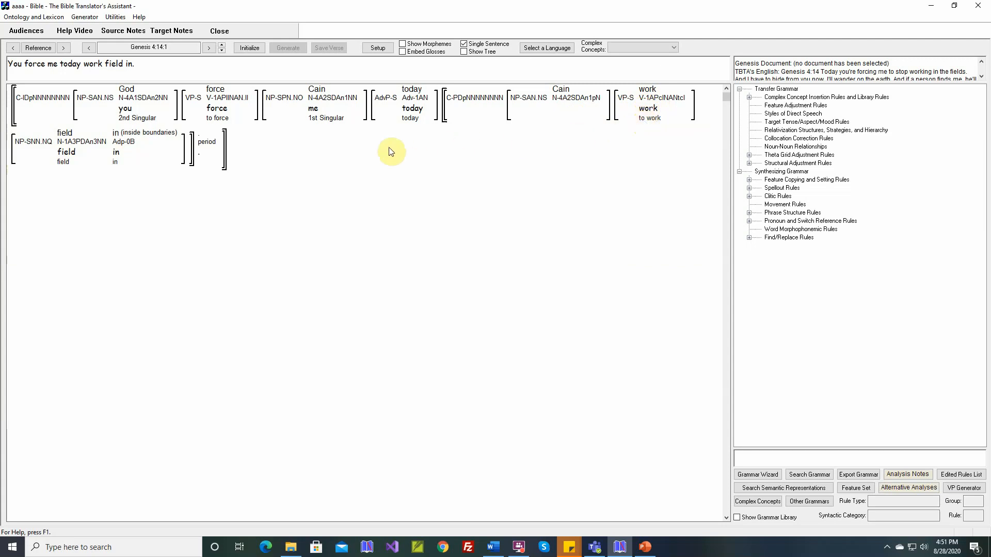
Reinitialize the verse and open the theta grid adjustment rule of the verb "force" for editing
{"action": "left_click", "coordinate": [252, 50]}
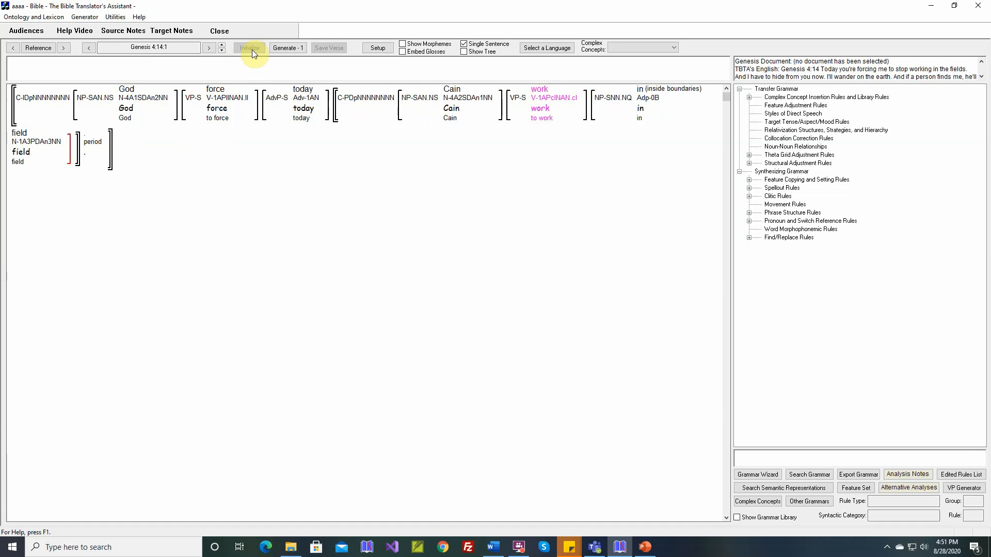
{"action": "left_click", "coordinate": [223, 93]}
{"action": "right_click", "coordinate": [223, 93]}
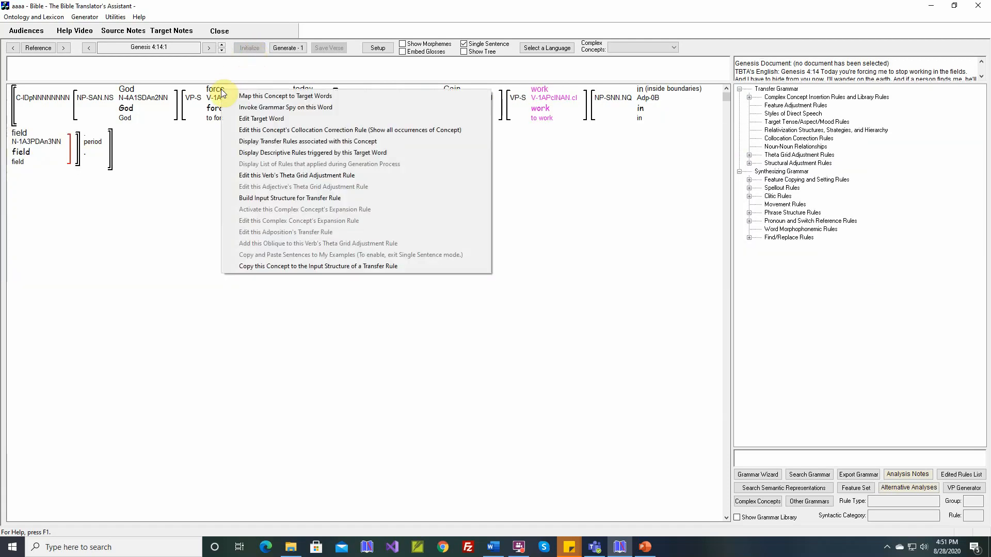
{"action": "left_click", "coordinate": [253, 175]}
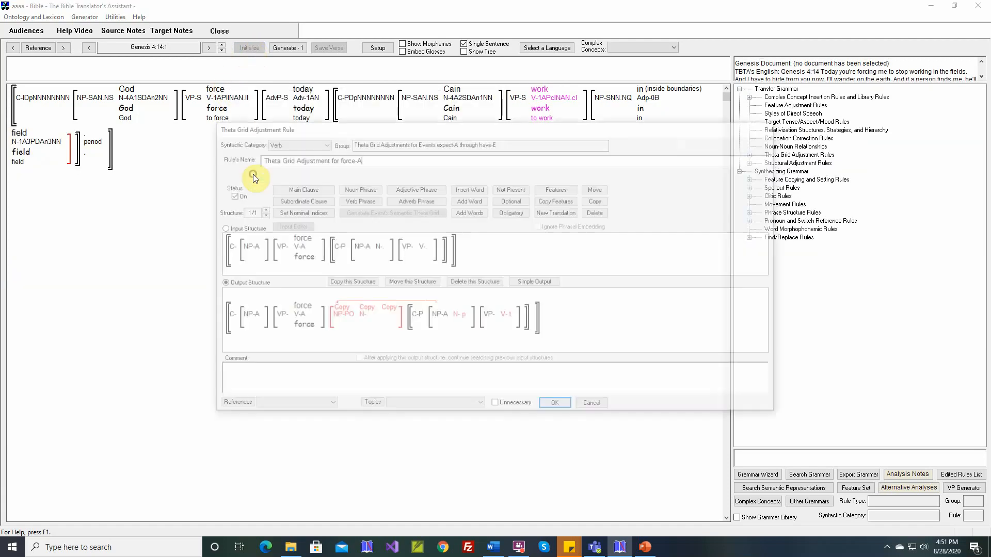
Discard the rule's output modifications by returning to the input structure, and create a fresh output structure from it
{"action": "left_click", "coordinate": [237, 228]}
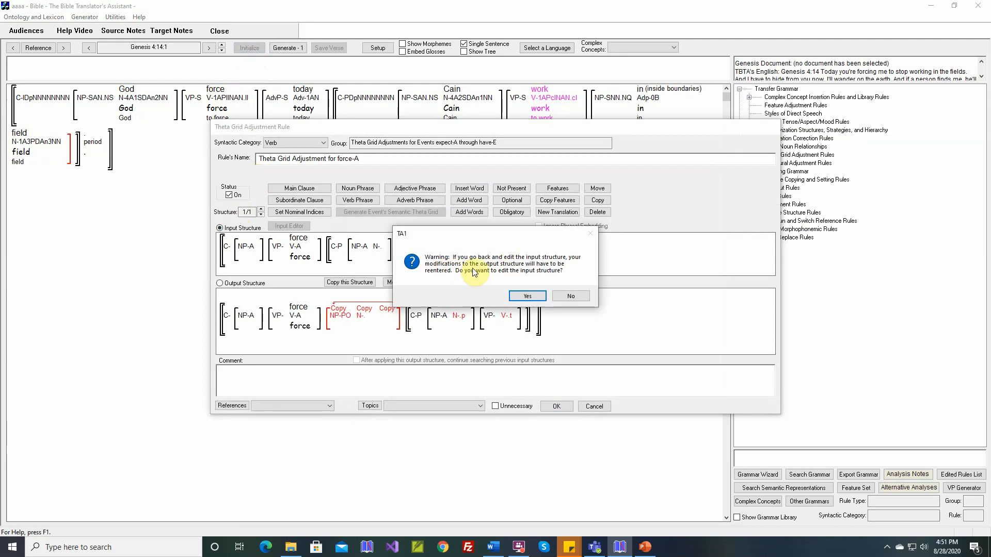
{"action": "left_click", "coordinate": [522, 298]}
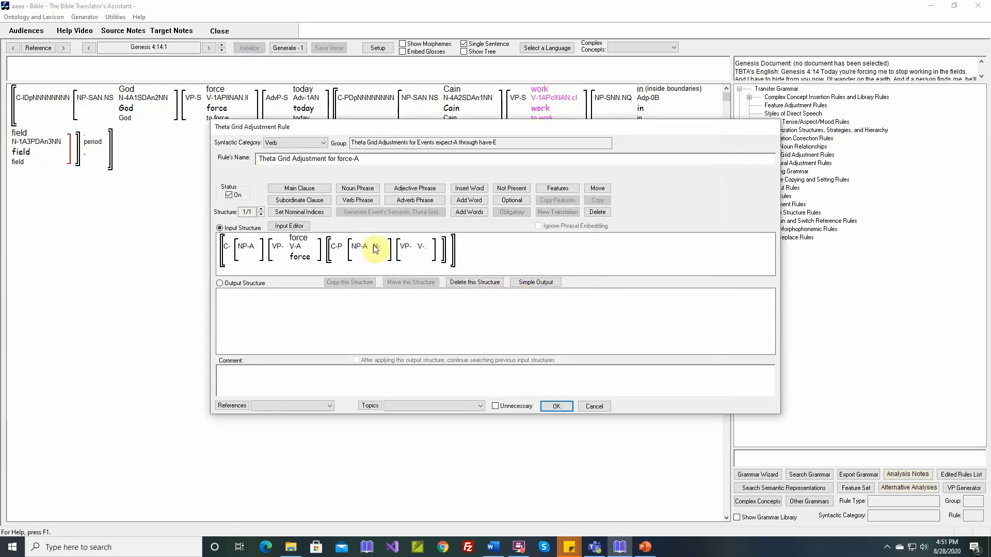
{"action": "left_click", "coordinate": [235, 285]}
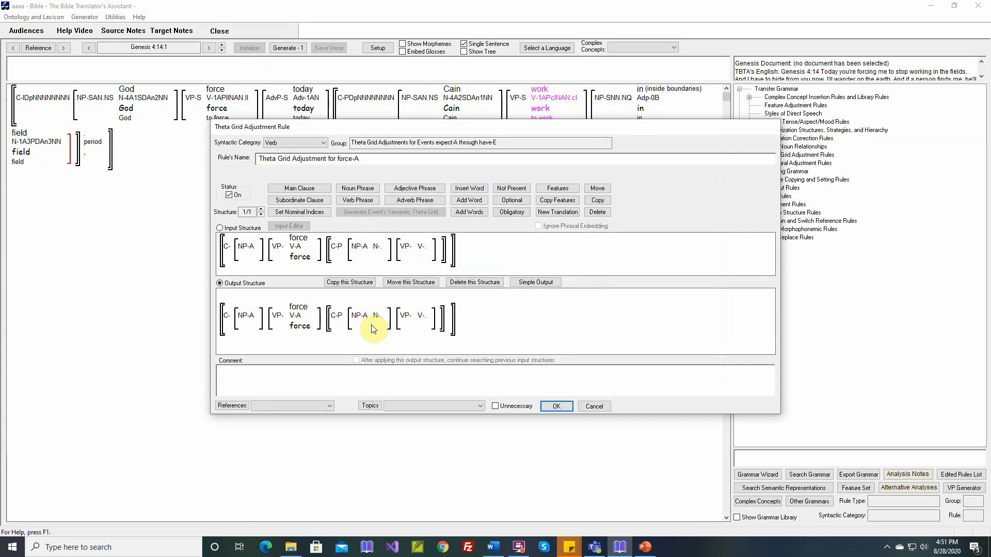
Set the Surface Realization of the complement clause's subject noun to PRO in the output structure
{"action": "mouse_move", "coordinate": [366, 322]}
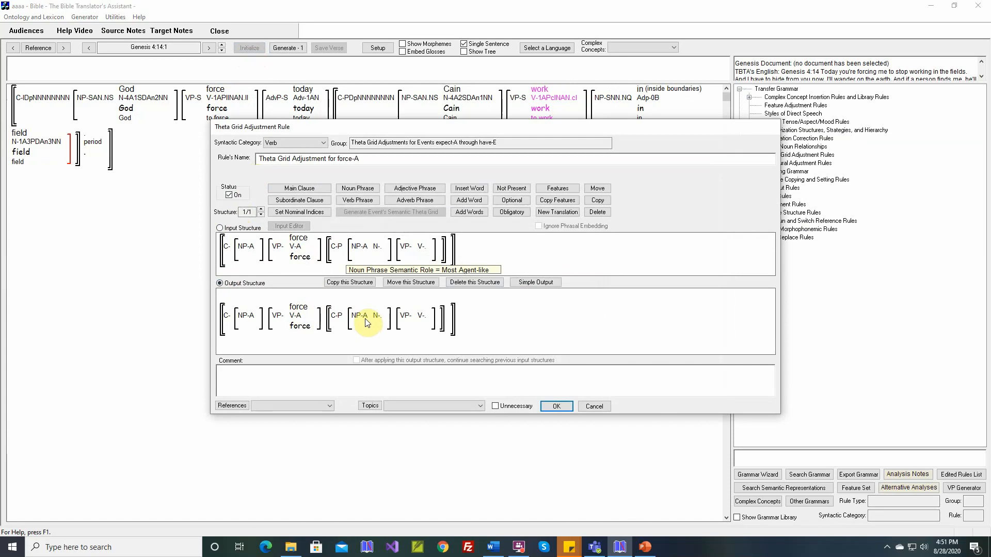
{"action": "left_click", "coordinate": [560, 190]}
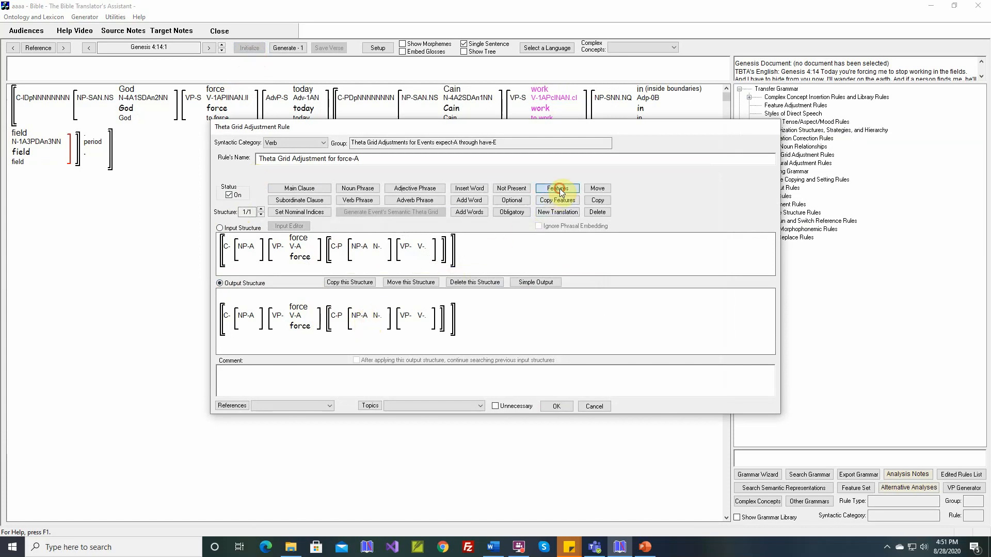
{"action": "left_click", "coordinate": [376, 317]}
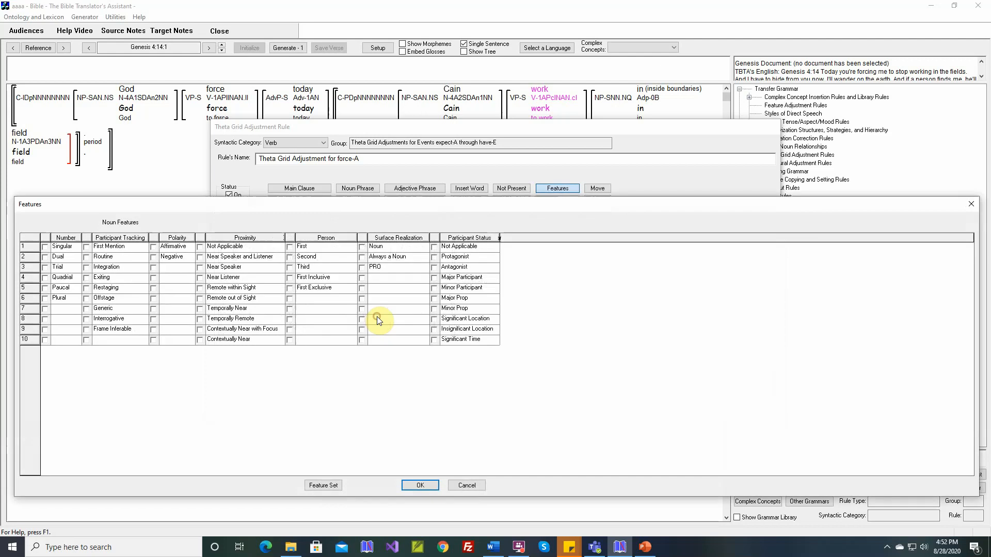
{"action": "left_click", "coordinate": [363, 268]}
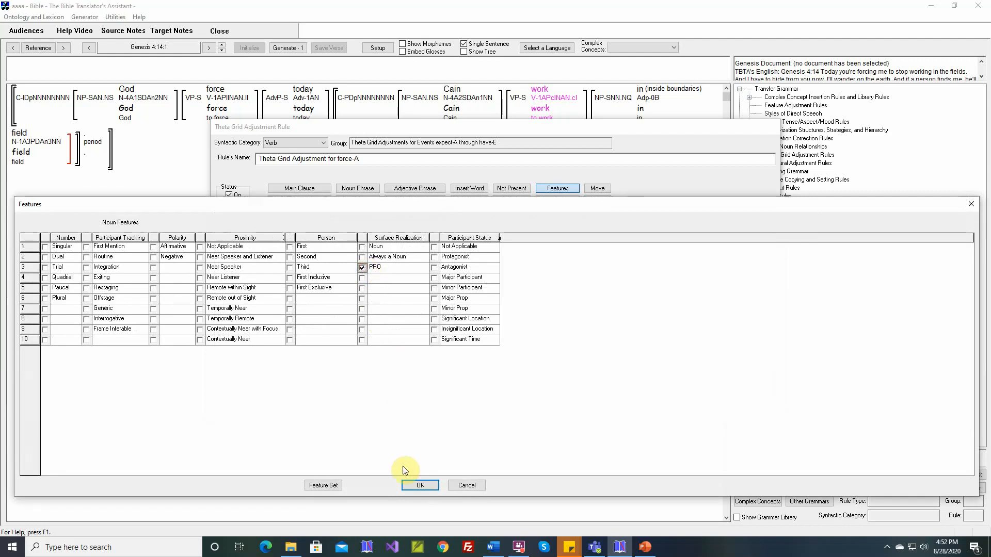
{"action": "left_click", "coordinate": [419, 486]}
Set the Target Tense & Form of the complement clause's verb to 'to' Infinitive in the output structure
{"action": "left_click", "coordinate": [424, 316]}
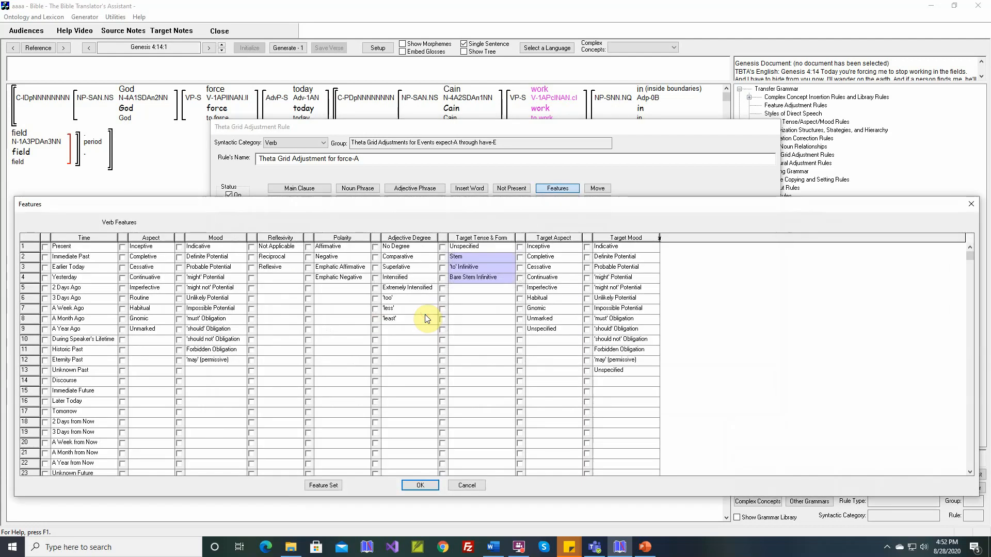
{"action": "left_click", "coordinate": [442, 267]}
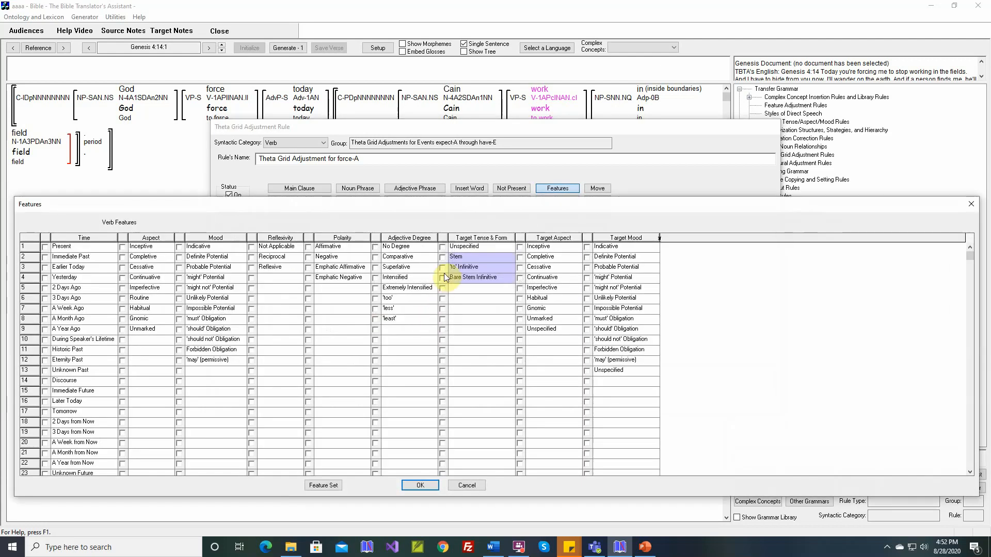
{"action": "left_click", "coordinate": [420, 485]}
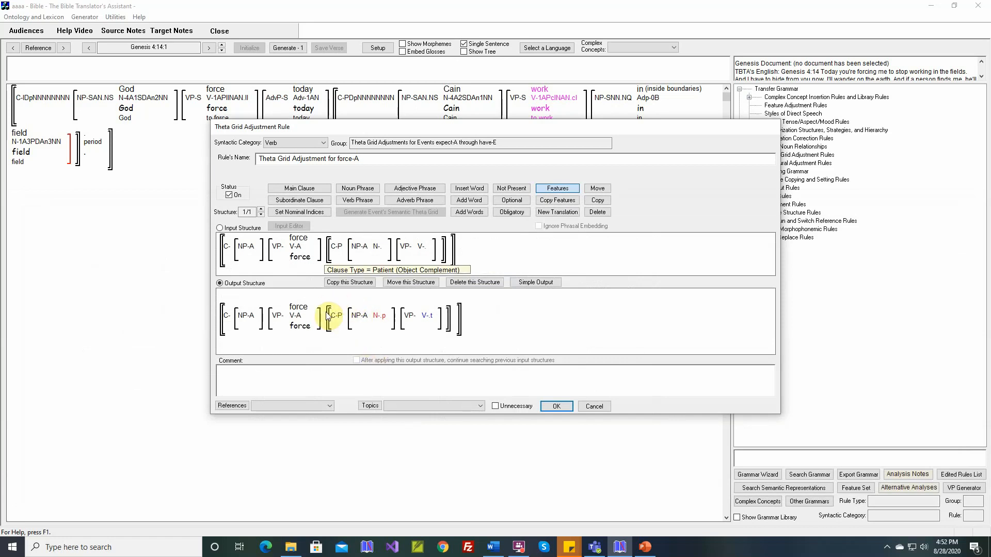
Copy the complement's Most Agent-like noun phrase into the main clause, directly before the object complement clause
{"action": "left_click", "coordinate": [594, 201]}
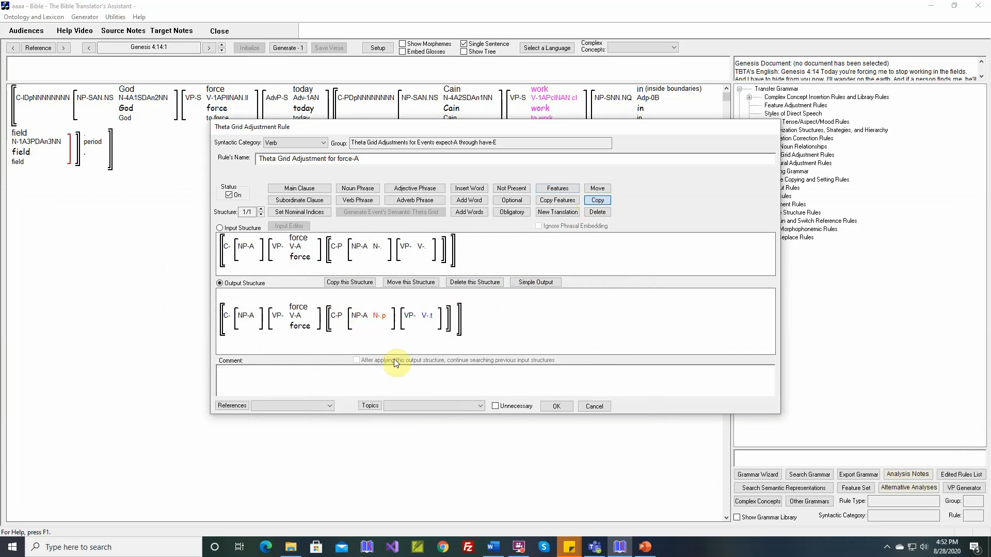
{"action": "left_click", "coordinate": [360, 316]}
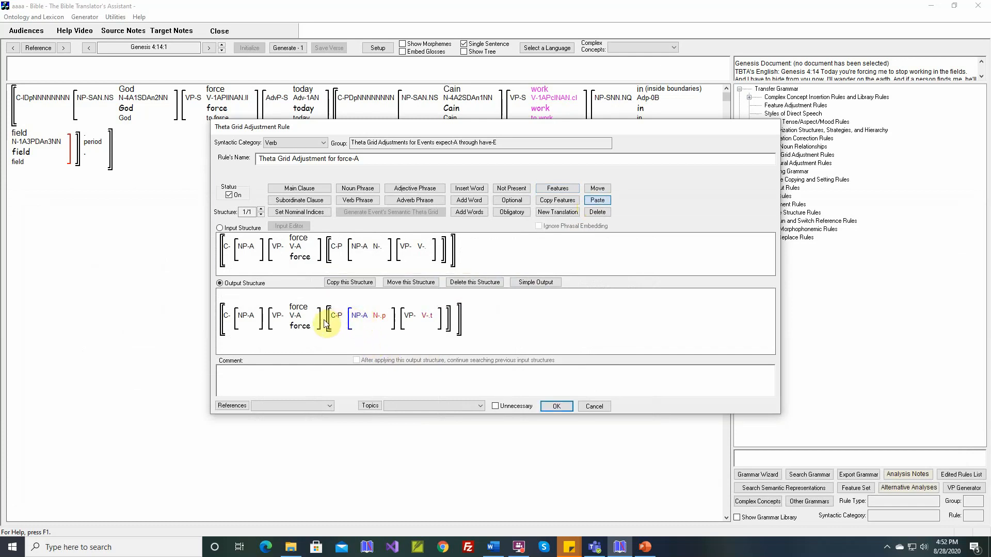
{"action": "left_click", "coordinate": [326, 323]}
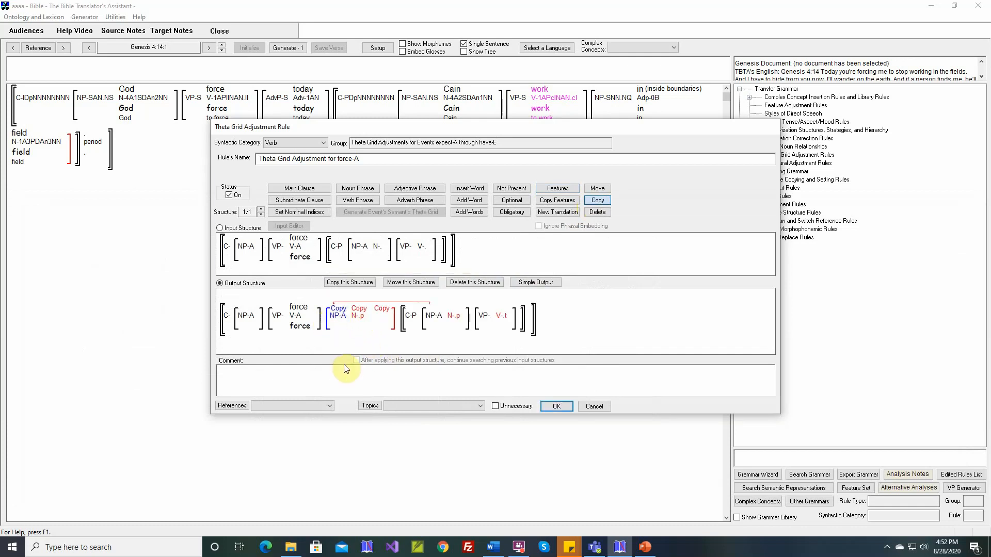
Give the copied noun phrase the semantic role Most Patient-like and the grammatical relation Object
{"action": "left_click", "coordinate": [557, 189]}
{"action": "left_click", "coordinate": [339, 315]}
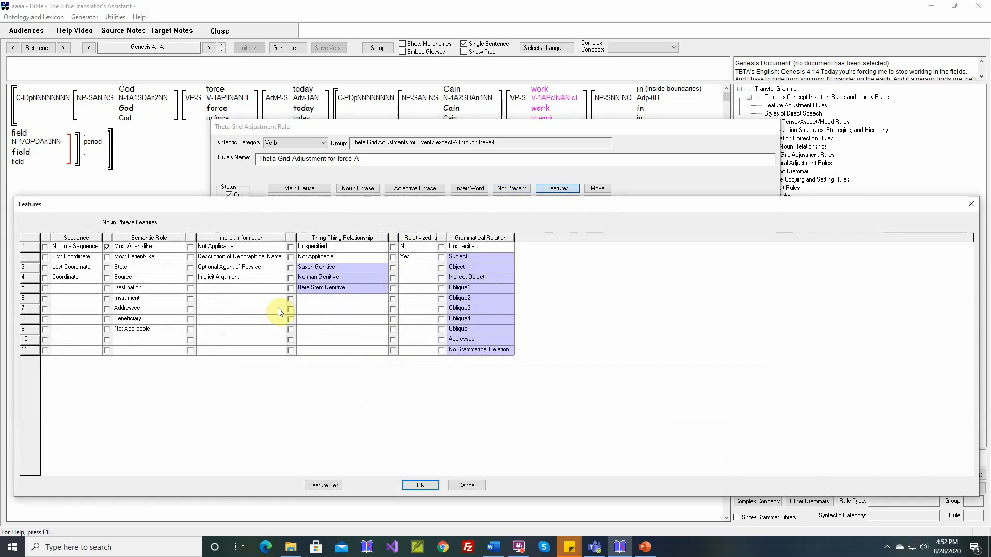
{"action": "left_click", "coordinate": [107, 257]}
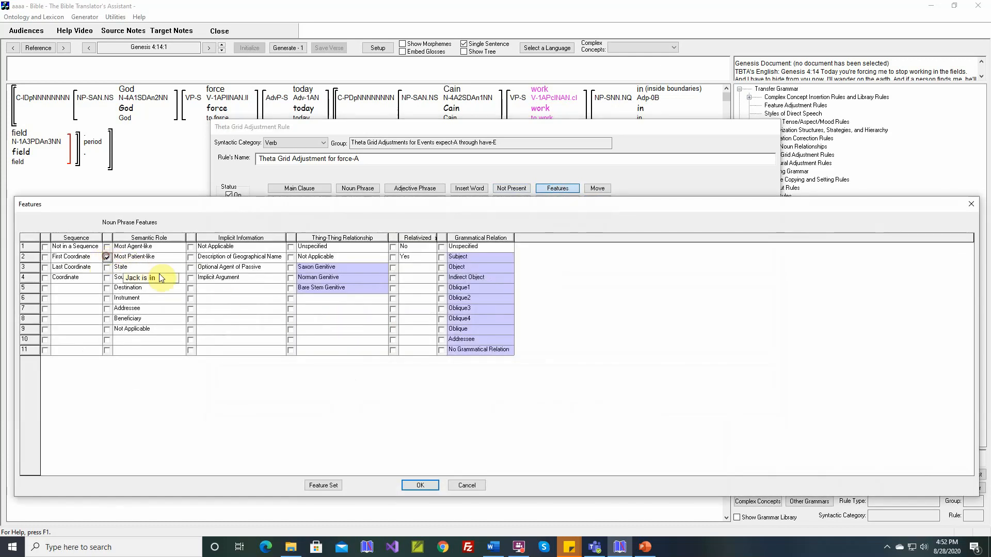
{"action": "left_click", "coordinate": [441, 268]}
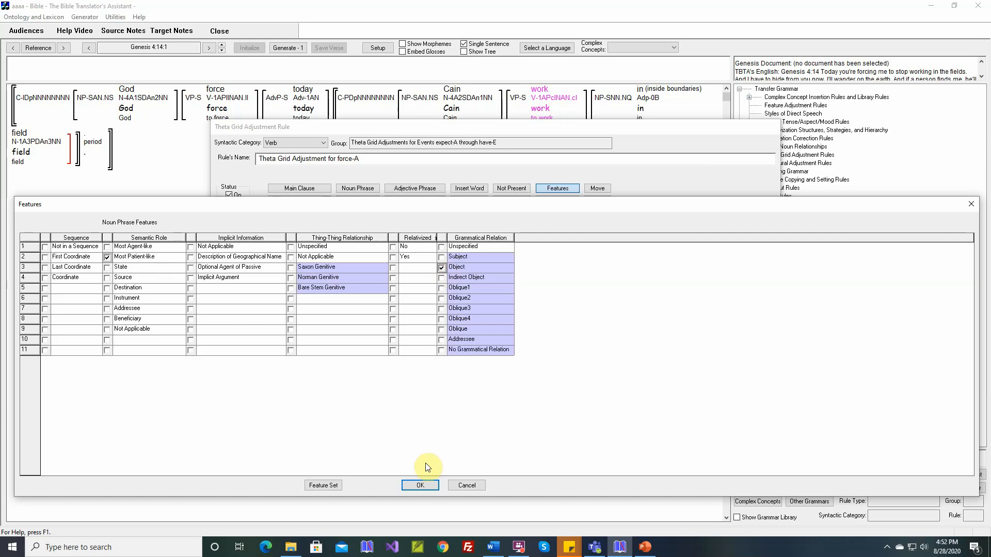
{"action": "left_click", "coordinate": [421, 485]}
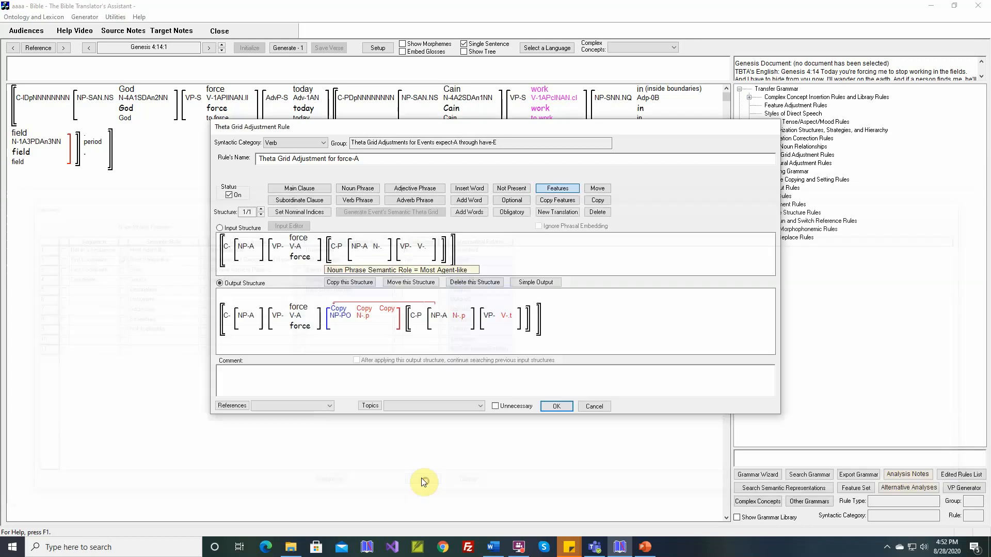
Set the Surface Realization of the noun inside the copied noun phrase to Noun
{"action": "left_click", "coordinate": [367, 319]}
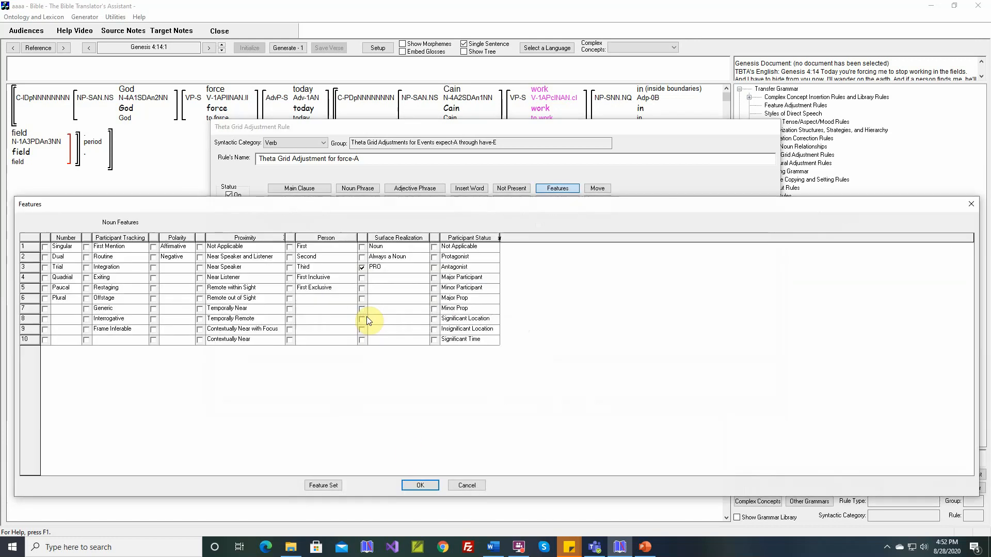
{"action": "left_click", "coordinate": [362, 247]}
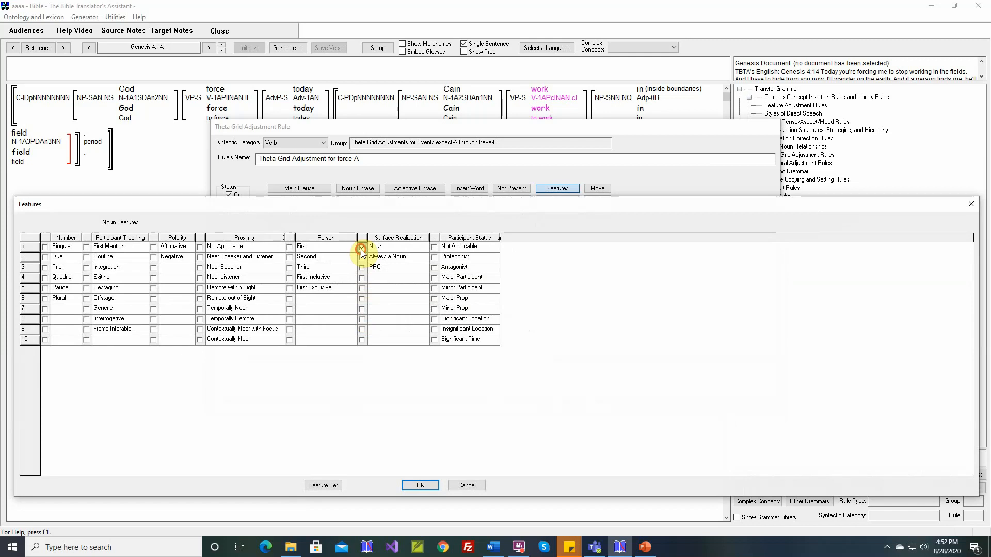
{"action": "left_click", "coordinate": [420, 485]}
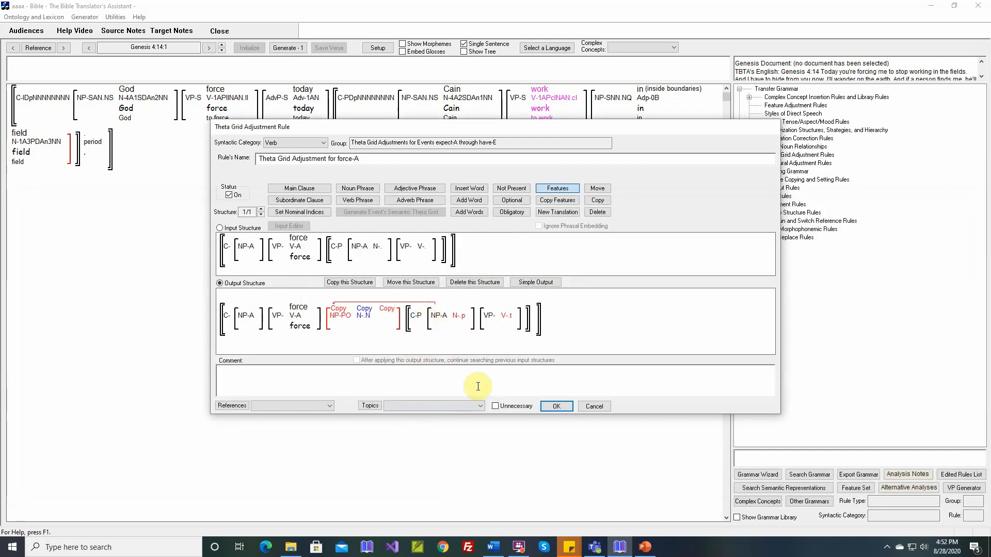
Save the force-A theta grid adjustment rule and generate the translation of Genesis 4:14:1
{"action": "left_click", "coordinate": [554, 408]}
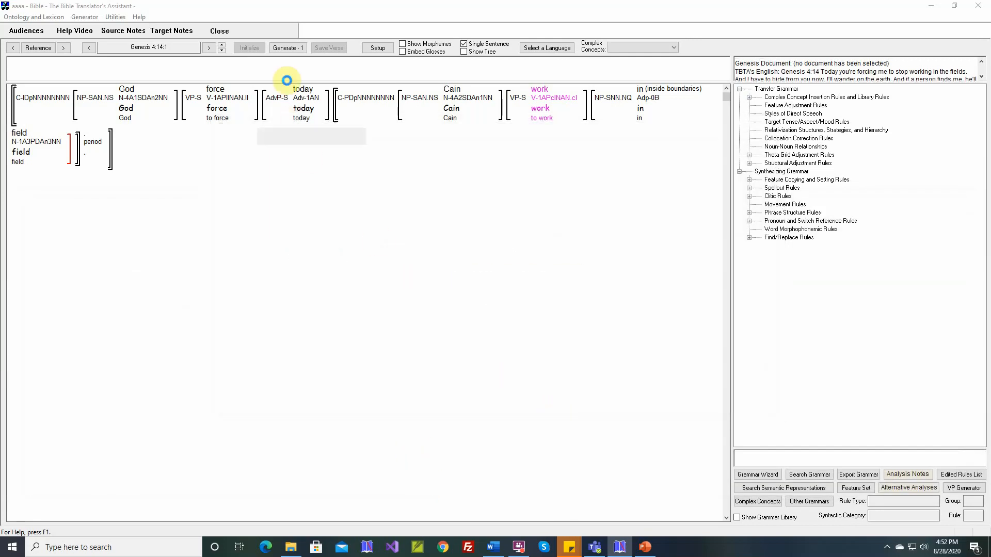
{"action": "left_click", "coordinate": [287, 49]}
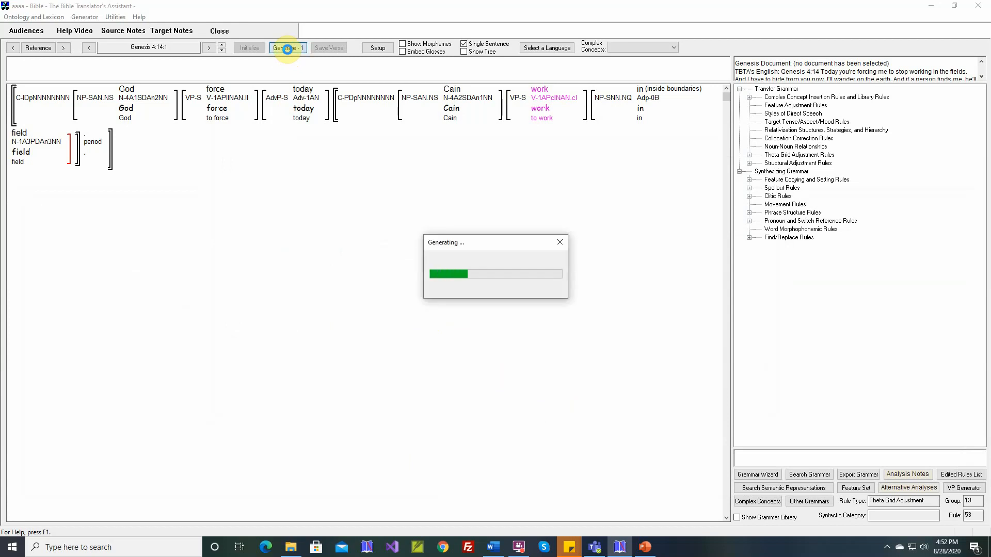
{"action": "mouse_move", "coordinate": [164, 117]}
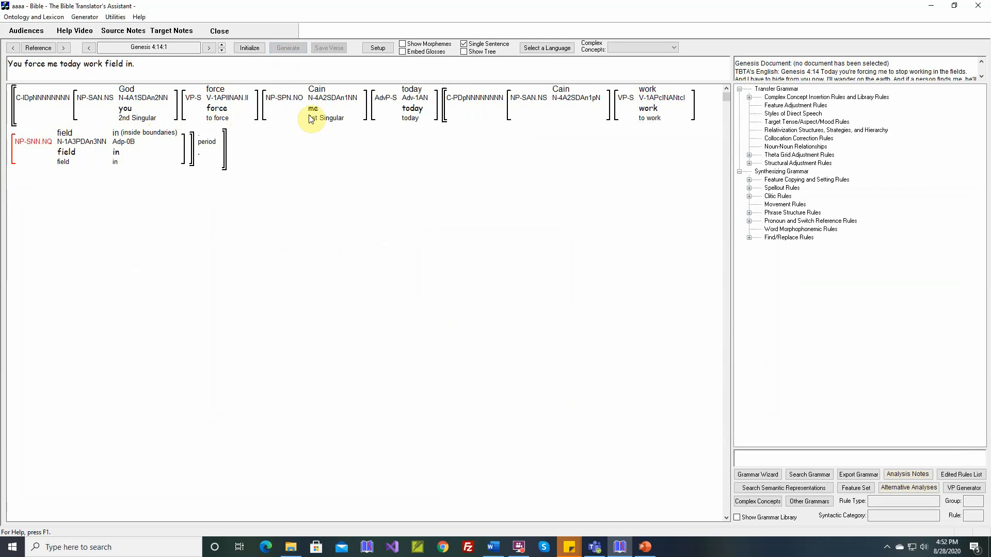
Examine the features and applied rules of the inserted object, the complement's subject noun, and the verbs "work" and "force"
{"action": "mouse_move", "coordinate": [283, 108]}
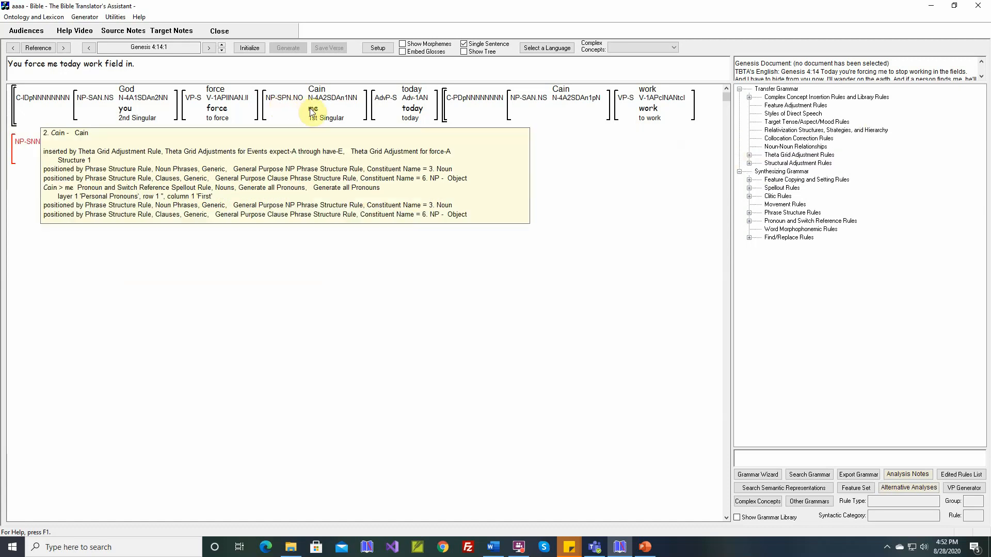
{"action": "mouse_move", "coordinate": [531, 112]}
{"action": "mouse_move", "coordinate": [569, 103]}
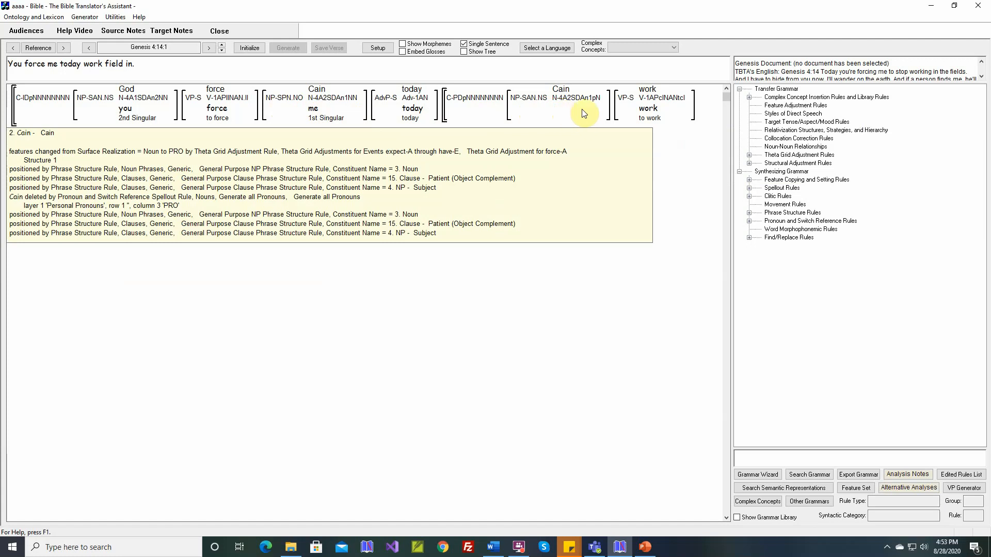
{"action": "mouse_move", "coordinate": [662, 103]}
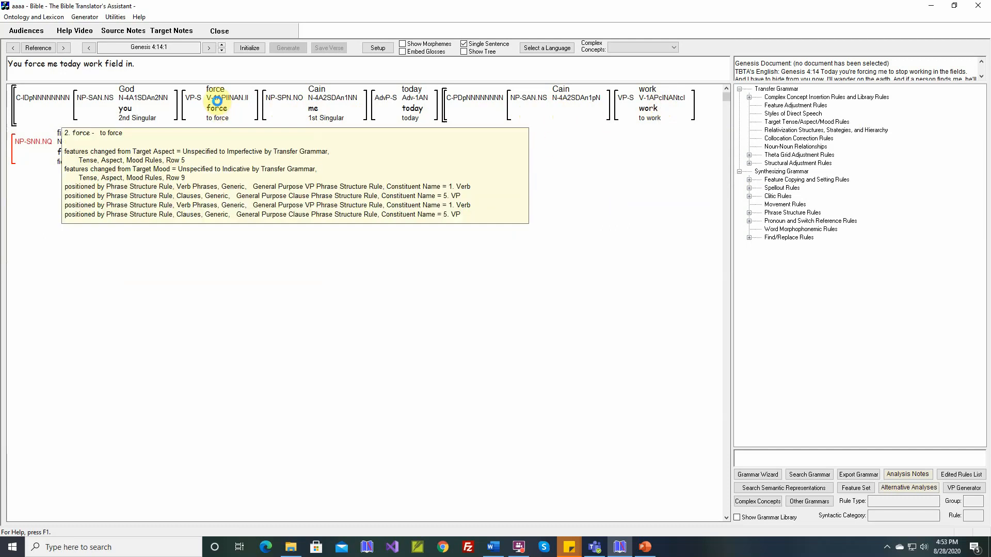
{"action": "mouse_move", "coordinate": [219, 101]}
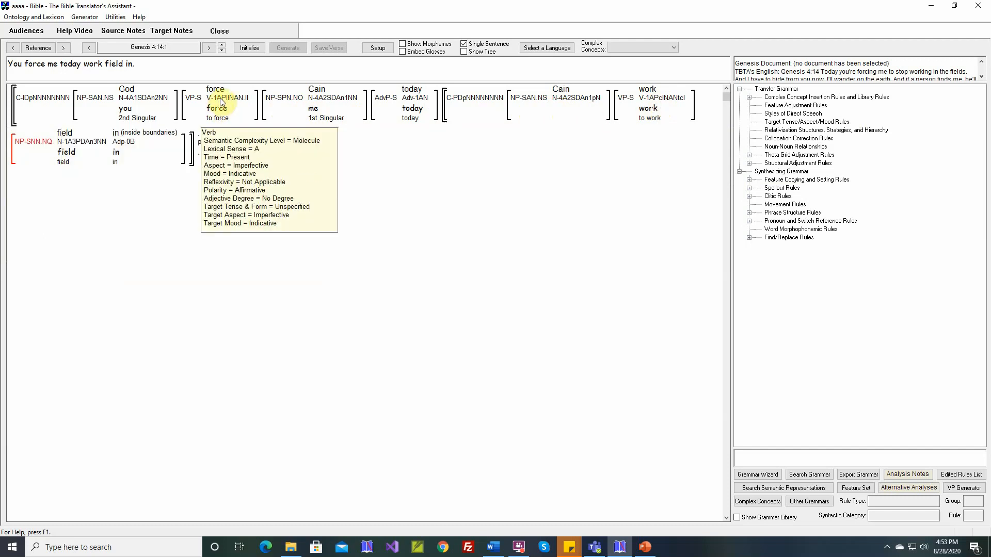